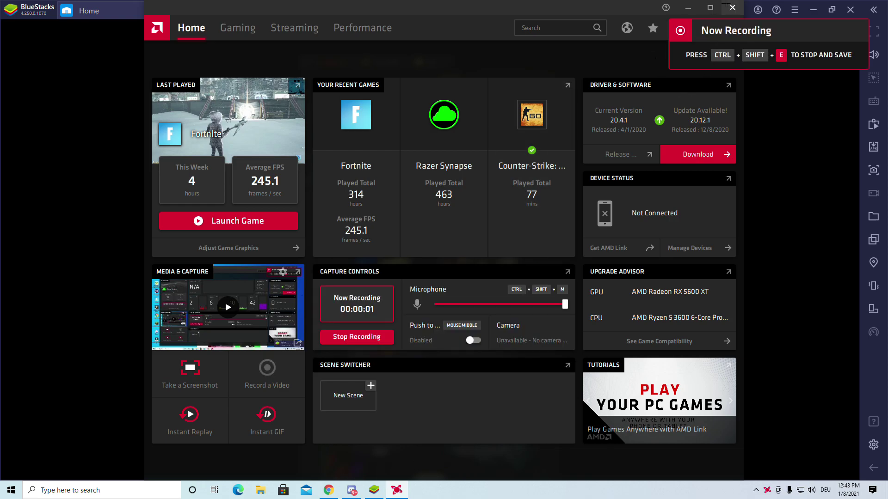
# Step: Dismiss the AMD overlay with Alt+R to reveal MADFUT in BlueStacks
pyautogui.hotkey('alt', 'r')
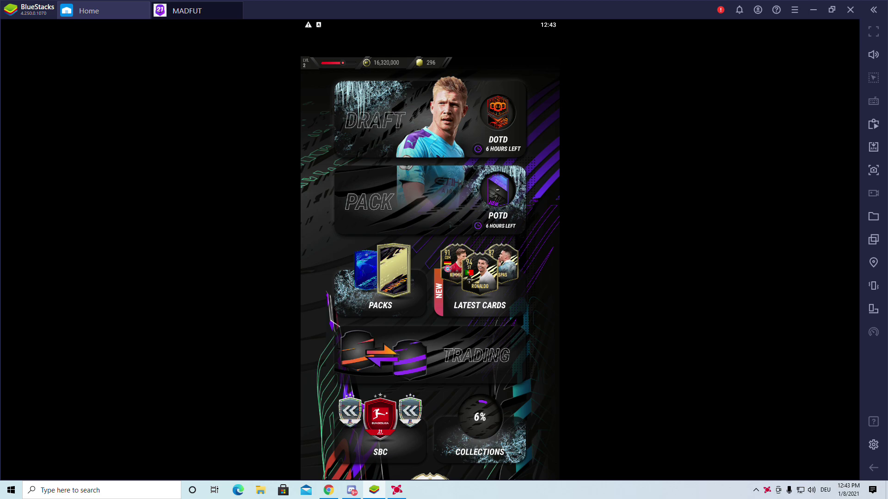
pyautogui.scroll(-5, 430, 269)
pyautogui.scroll(5, 430, 268)
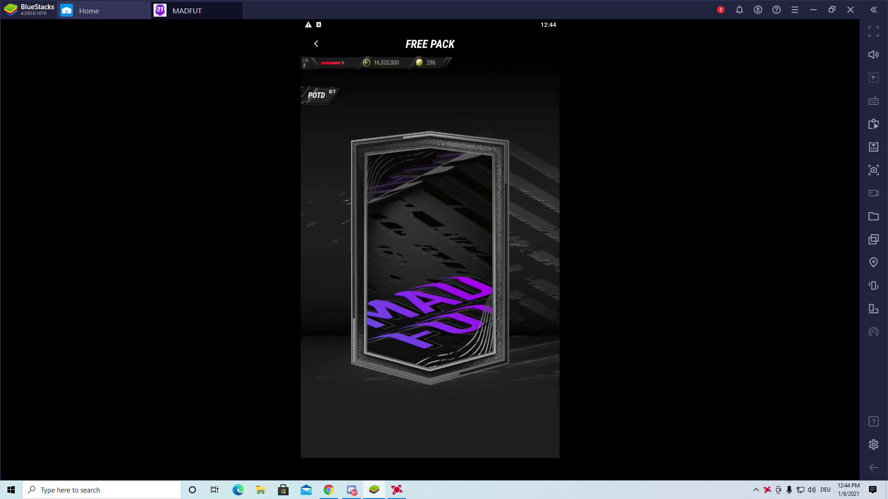
# Step: Browse MADFUT's Saved and Today's packs and owned cards, returning to the home menu
pyautogui.press('Escape')
pyautogui.scroll(-3, 384, 283)
pyautogui.scroll(3, 384, 283)
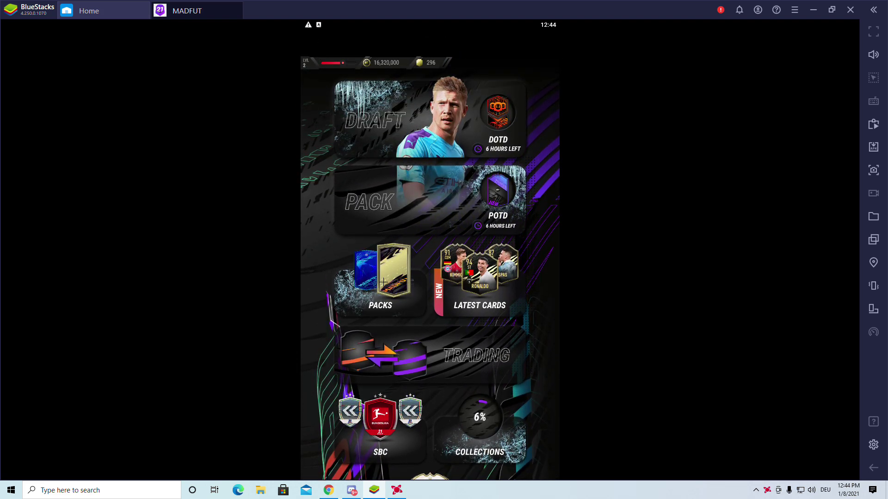
pyautogui.click(383, 282)
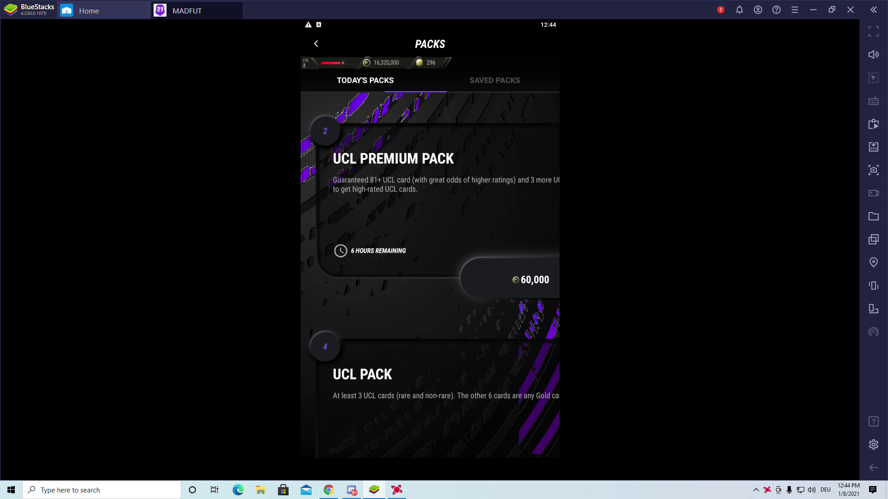
pyautogui.click(495, 80)
pyautogui.click(364, 80)
pyautogui.scroll(-5, 430, 278)
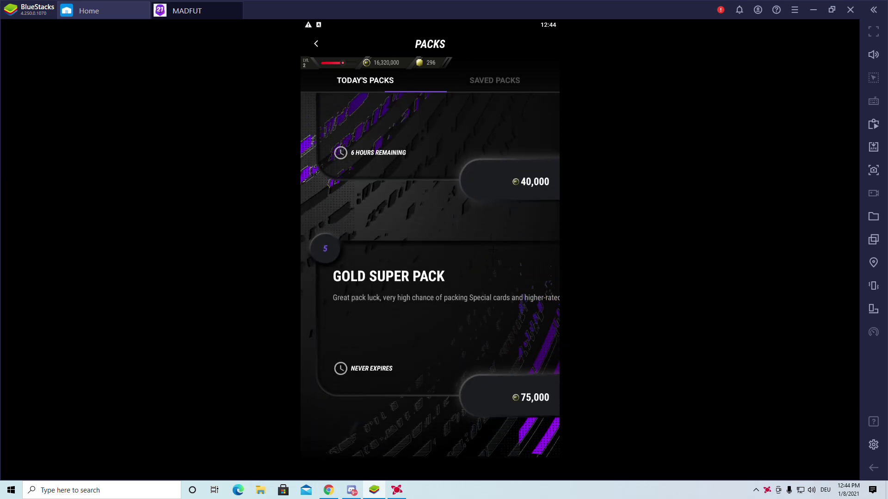
pyautogui.scroll(1, 430, 277)
pyautogui.scroll(3, 430, 278)
pyautogui.scroll(2, 431, 277)
pyautogui.press('Escape')
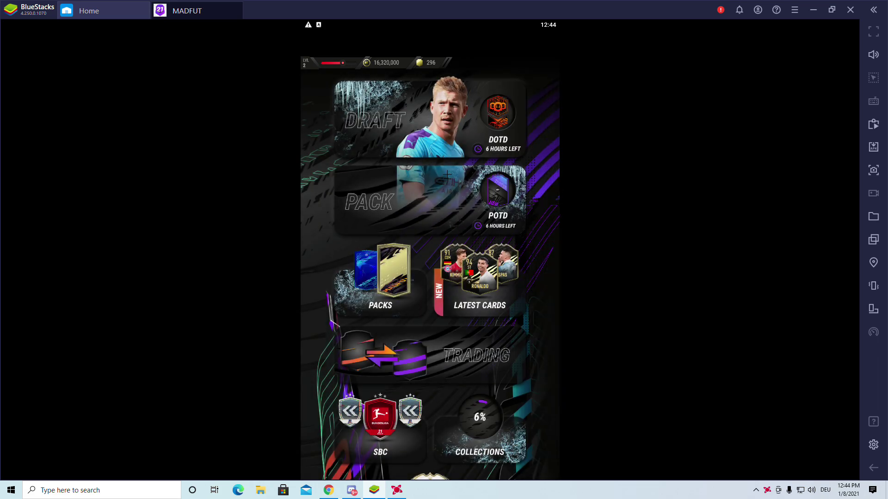
pyautogui.scroll(-3, 434, 265)
pyautogui.scroll(-5, 434, 265)
pyautogui.click(434, 264)
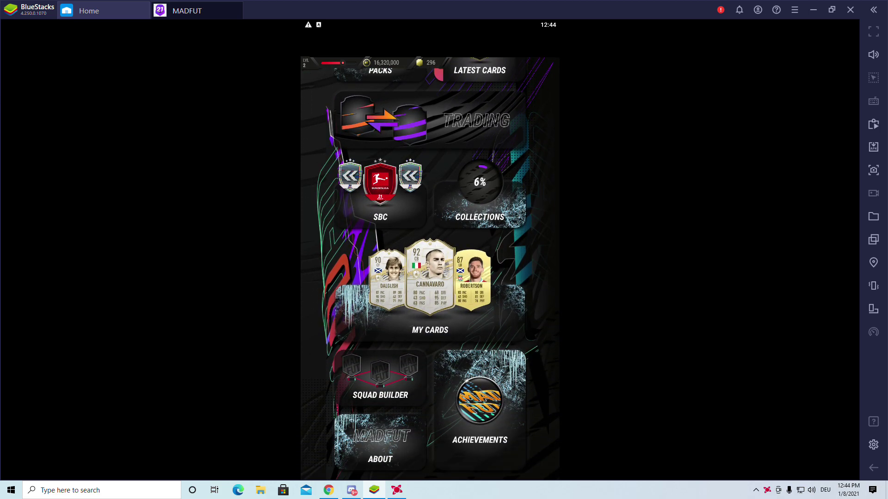
pyautogui.scroll(-2, 434, 265)
pyautogui.scroll(2, 434, 265)
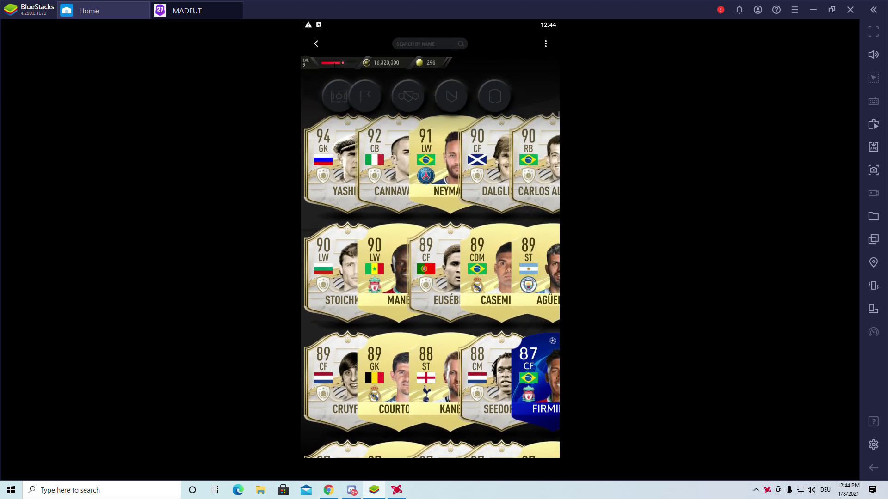
pyautogui.press('Escape')
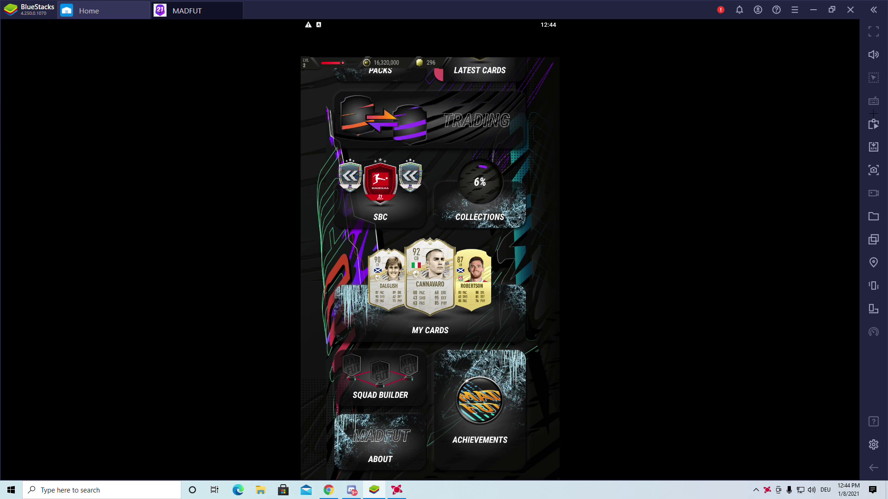
pyautogui.scroll(5, 509, 193)
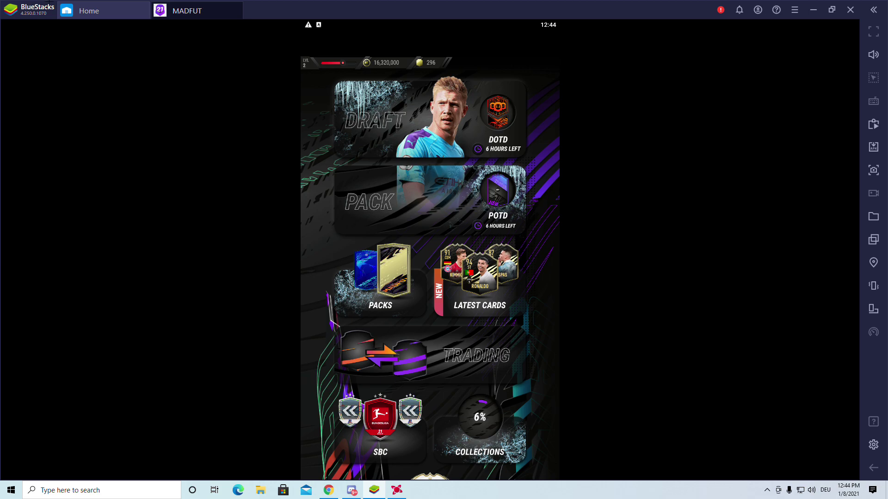
# Step: Visit the BlueStacks home screen, dismiss the Among Us popup, view installed games, return to MADFUT
pyautogui.click(98, 11)
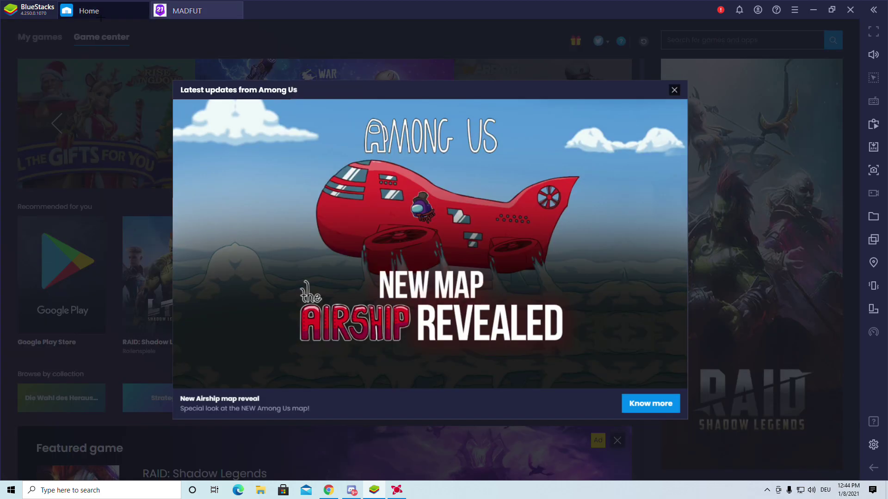
pyautogui.click(673, 90)
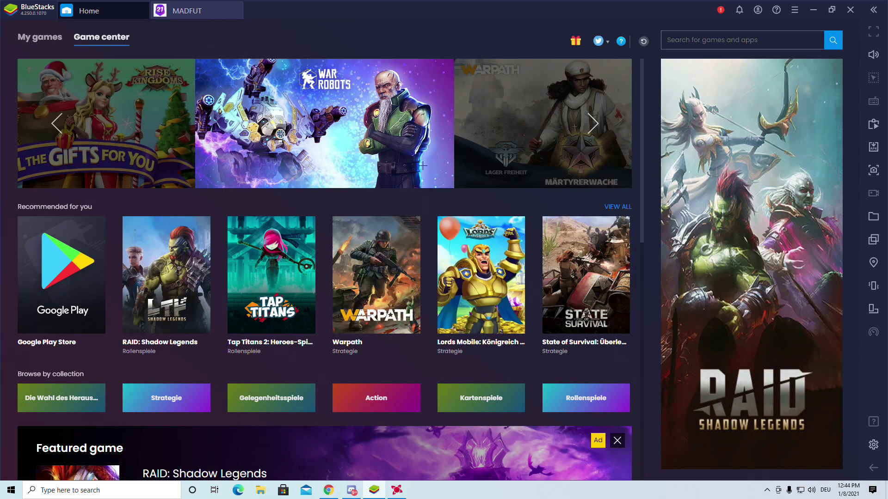
pyautogui.click(56, 40)
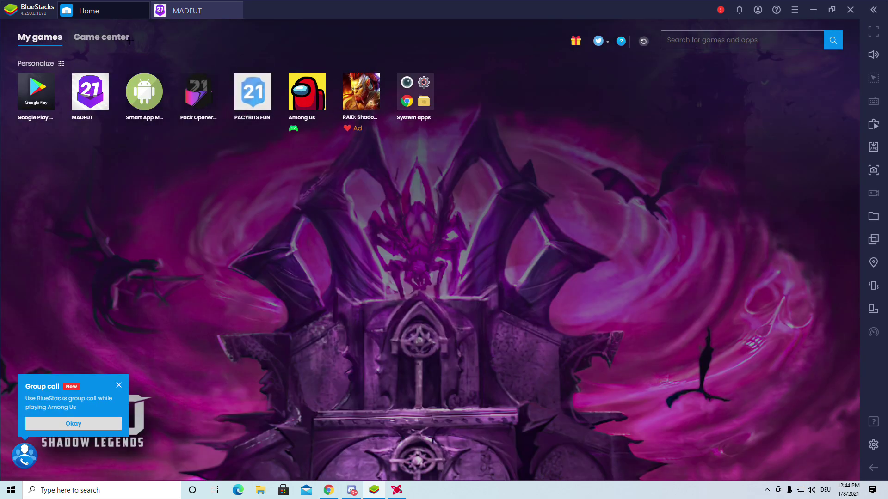
pyautogui.click(188, 11)
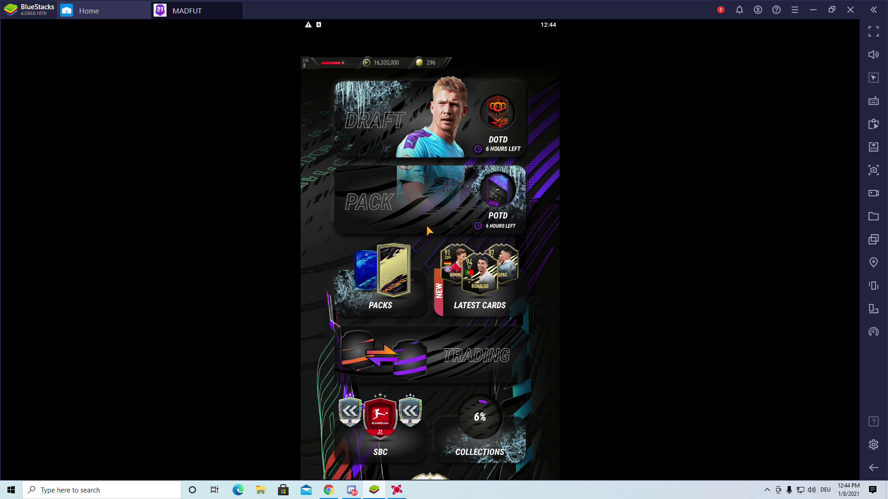
# Step: Open the free POTD pack and reveal all its cards
pyautogui.click(425, 219)
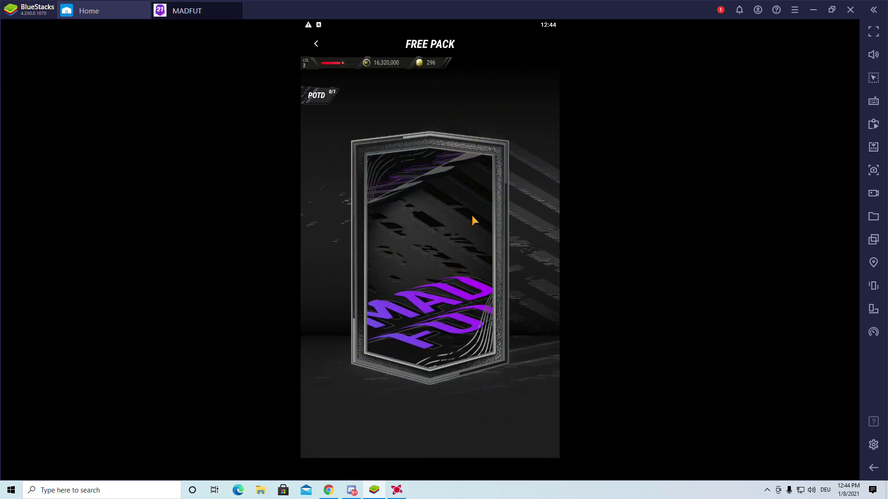
pyautogui.click(416, 264)
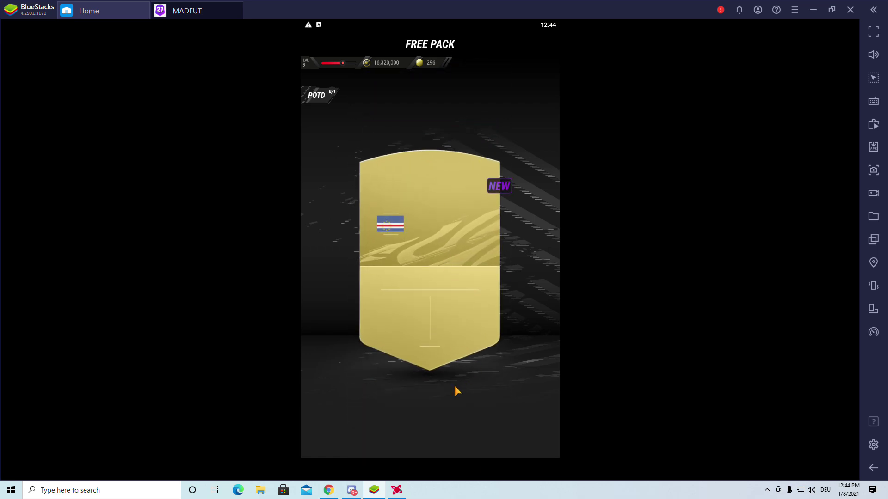
pyautogui.click(427, 431)
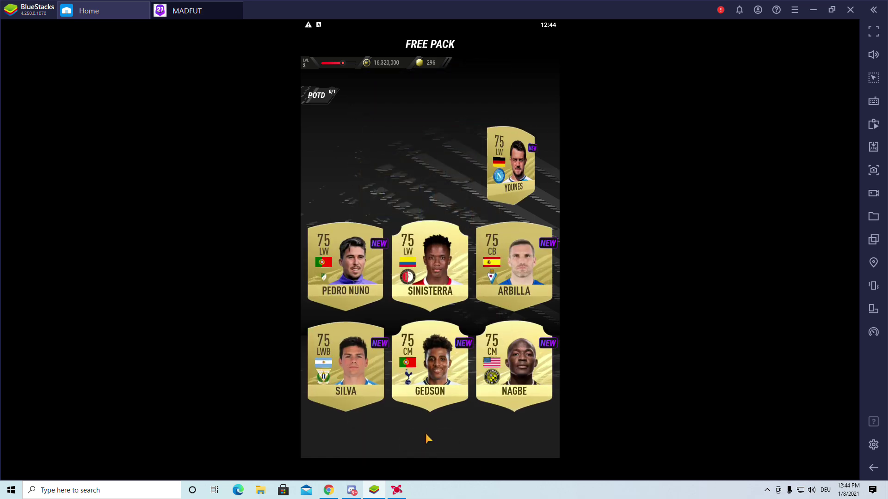
pyautogui.click(512, 440)
# Step: Open two more free packs back to back, revealing all cards each time
pyautogui.click(444, 395)
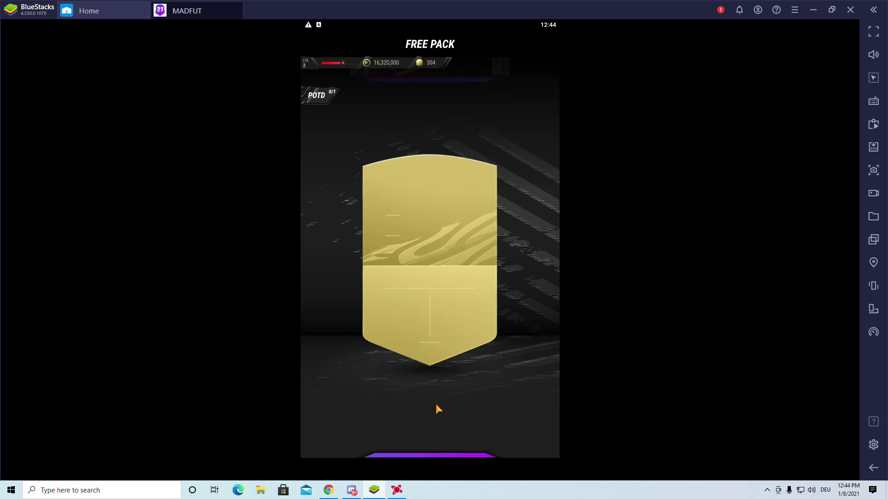
pyautogui.click(424, 438)
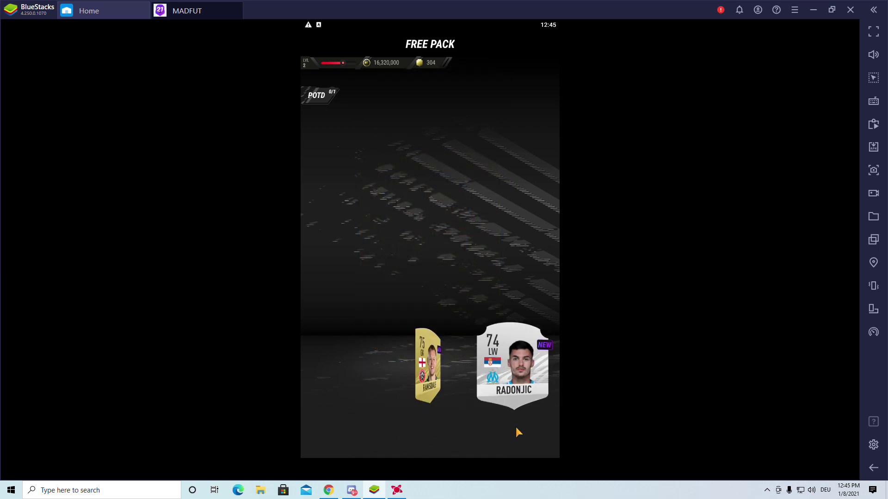
pyautogui.click(521, 437)
pyautogui.click(444, 391)
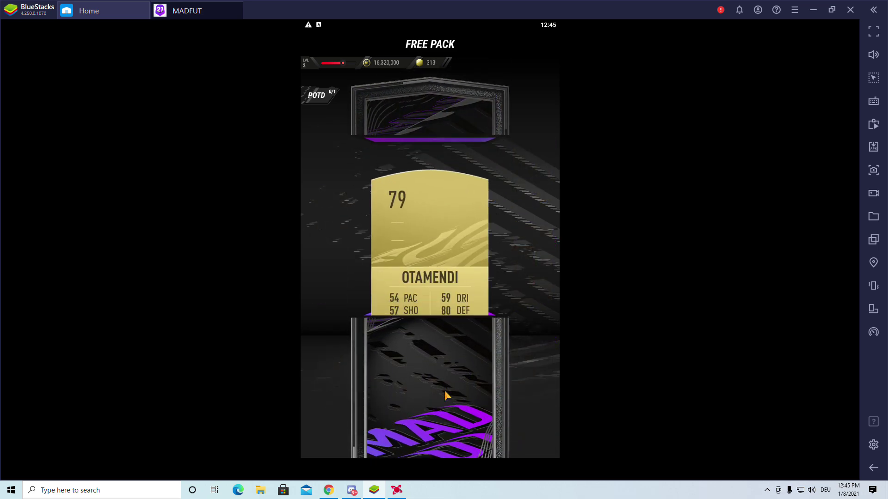
pyautogui.click(431, 417)
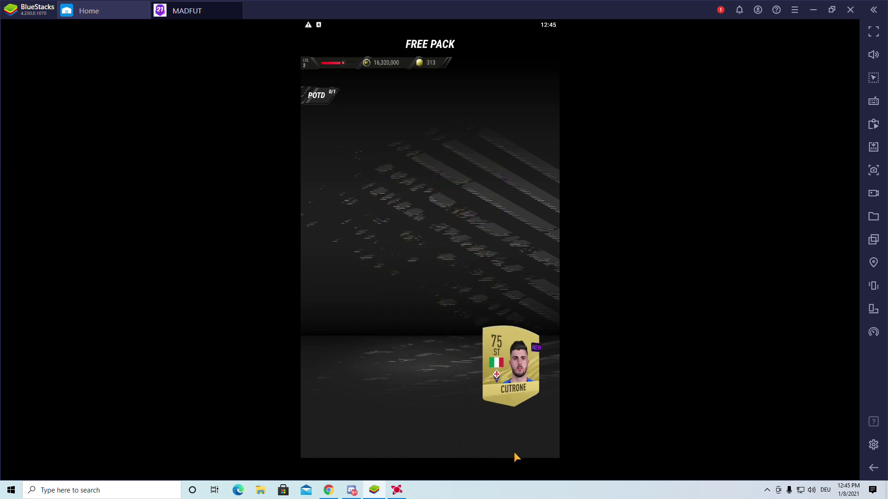
pyautogui.click(525, 442)
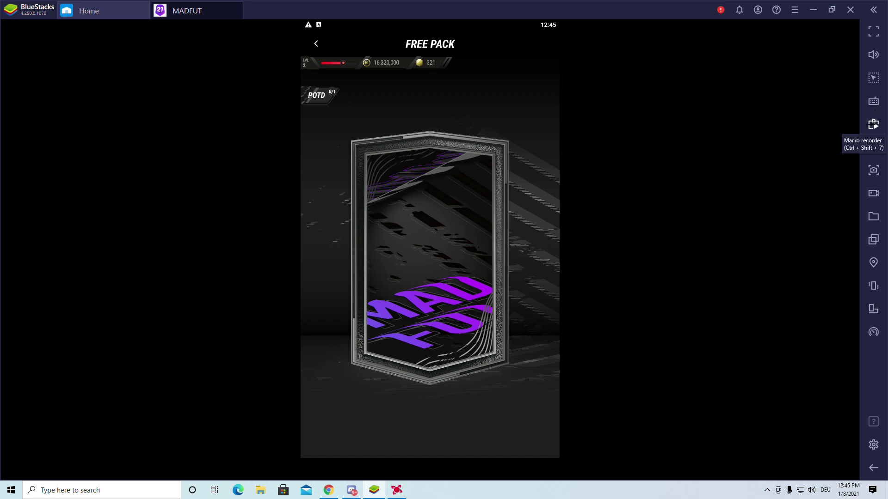
# Step: Delete Macro (1) in the macro recorder and drag the recorder to the upper right
pyautogui.click(873, 124)
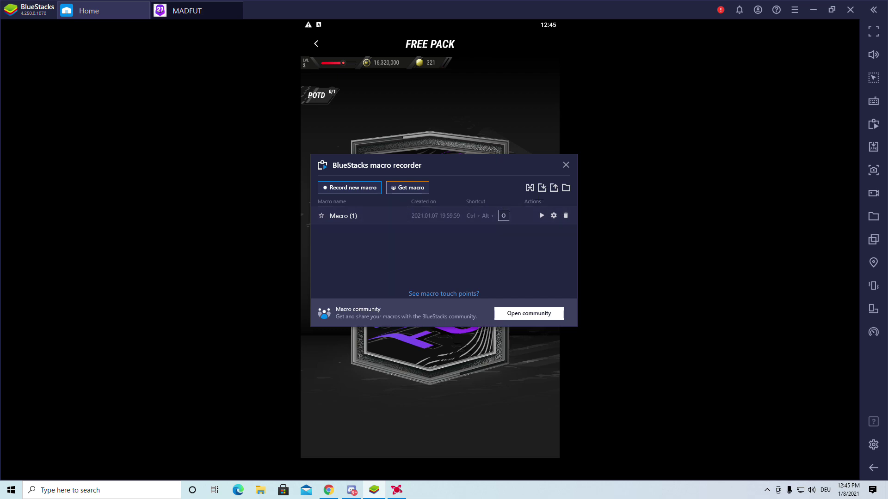
pyautogui.click(566, 216)
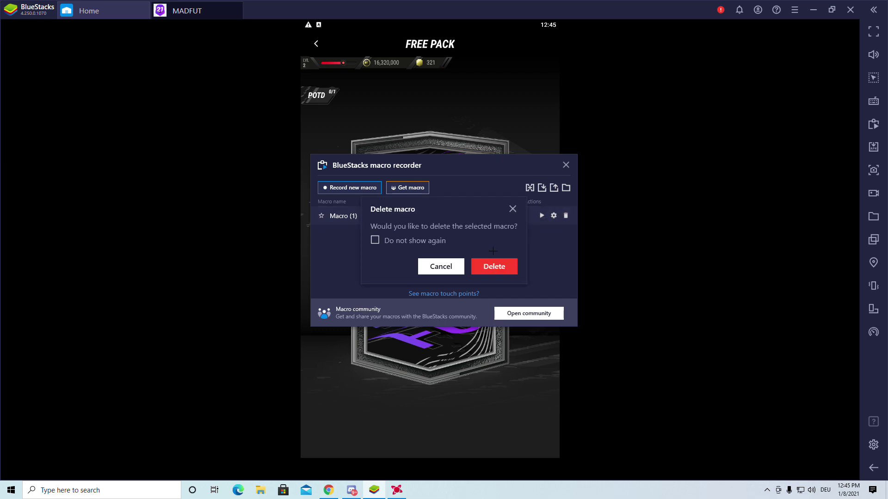
pyautogui.click(496, 264)
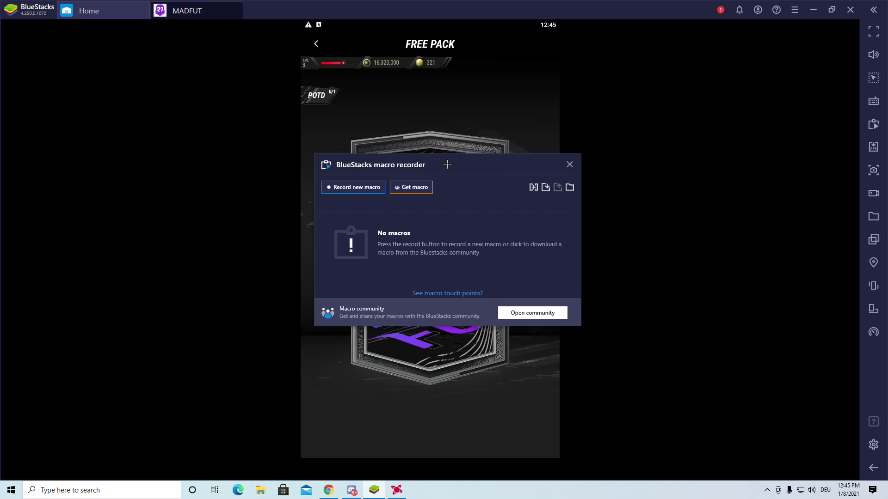
pyautogui.moveTo(443, 166); pyautogui.dragTo(700, 83)
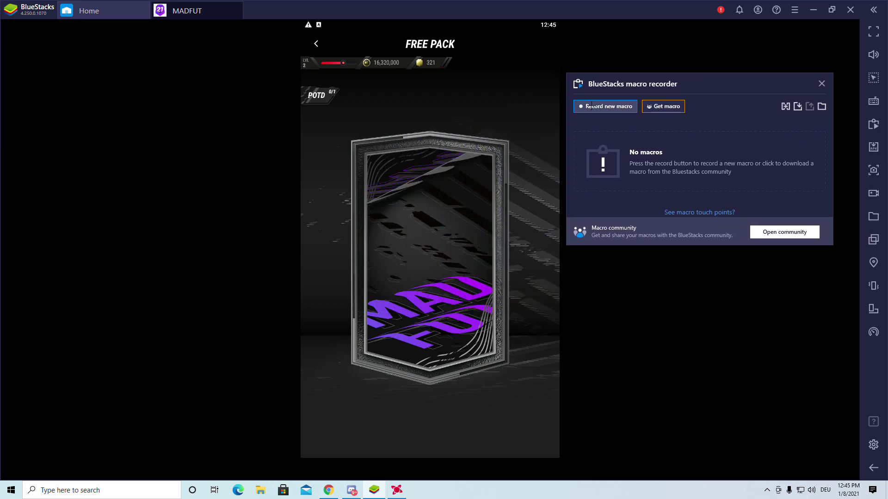
pyautogui.moveTo(693, 83); pyautogui.dragTo(681, 74)
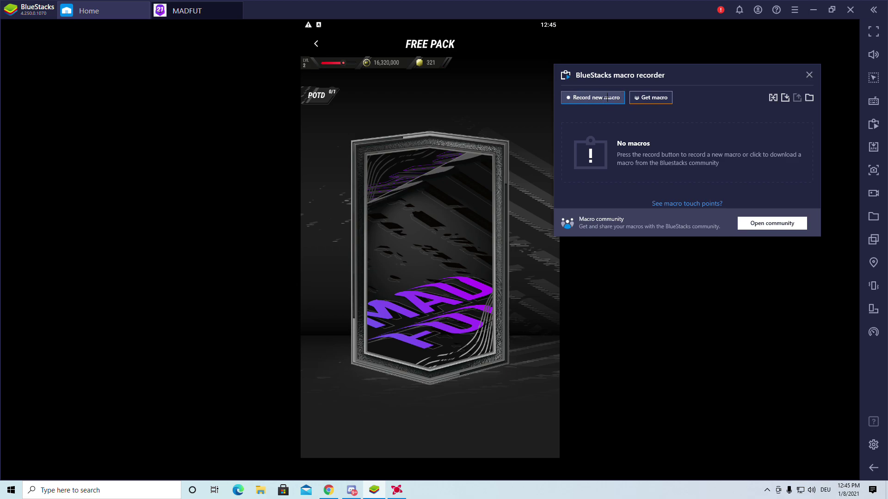
# Step: Record a new macro of tapping through one free MADFUT pack opening
pyautogui.click(603, 96)
pyautogui.click(427, 314)
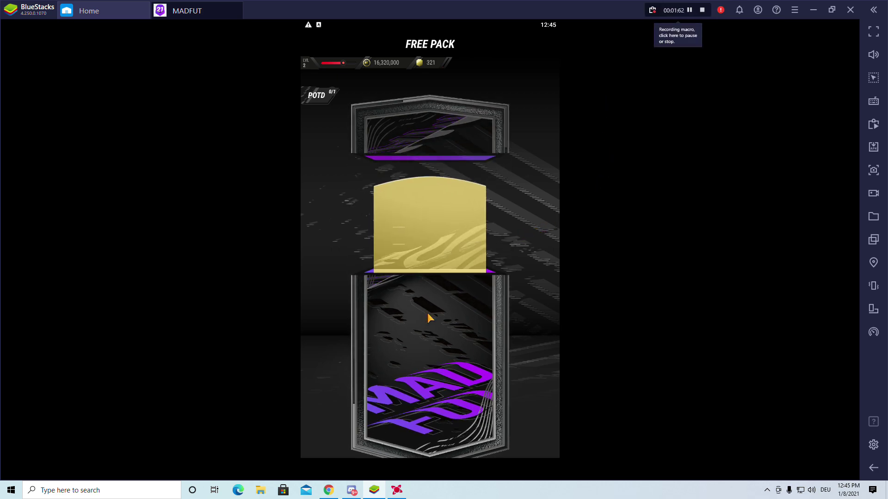
pyautogui.click(441, 371)
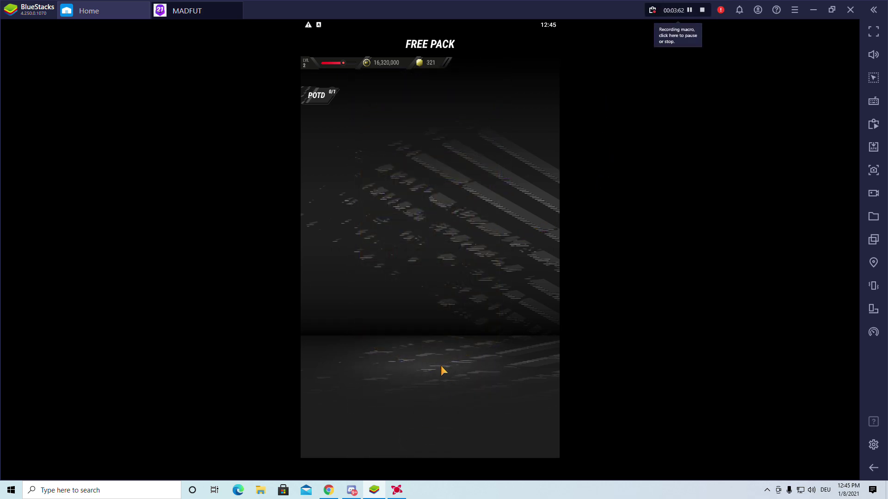
pyautogui.click(528, 443)
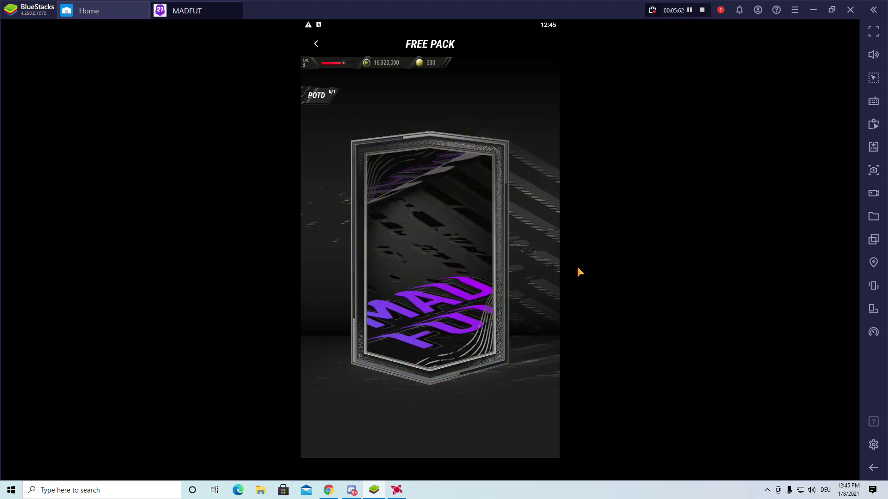
# Step: Stop the recording and focus Macro (1)'s shortcut box
pyautogui.click(702, 10)
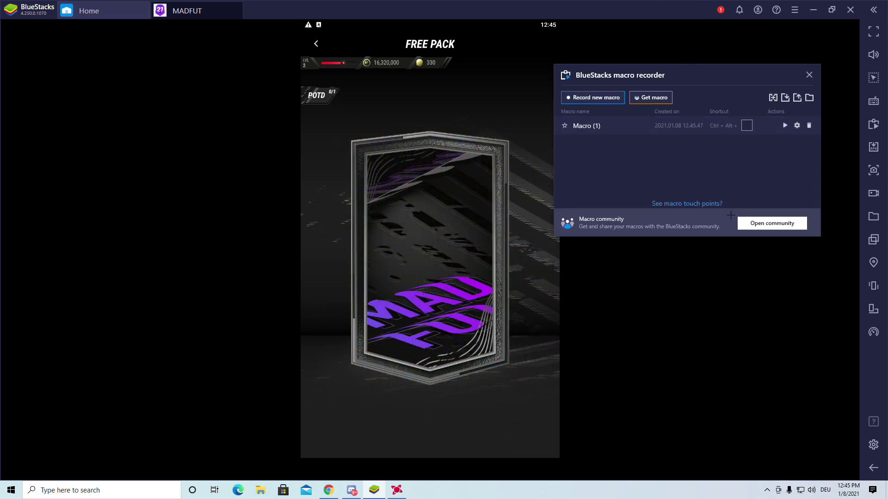
pyautogui.click(747, 126)
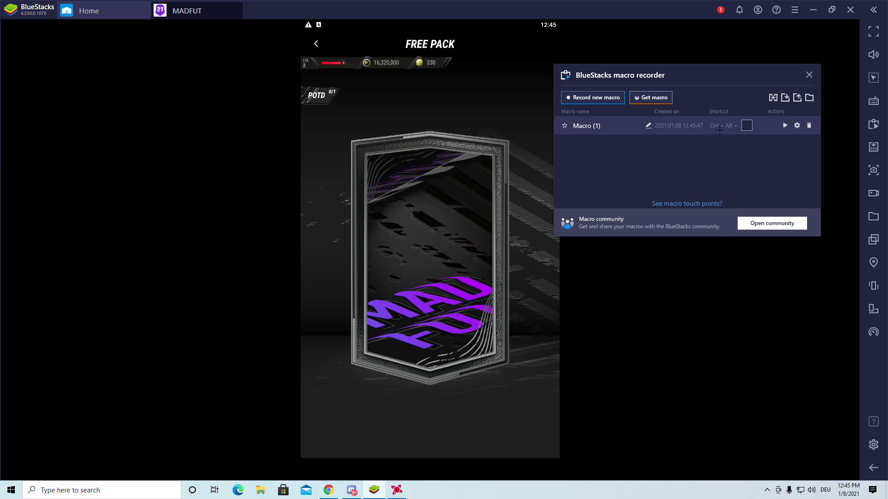
pyautogui.click(746, 126)
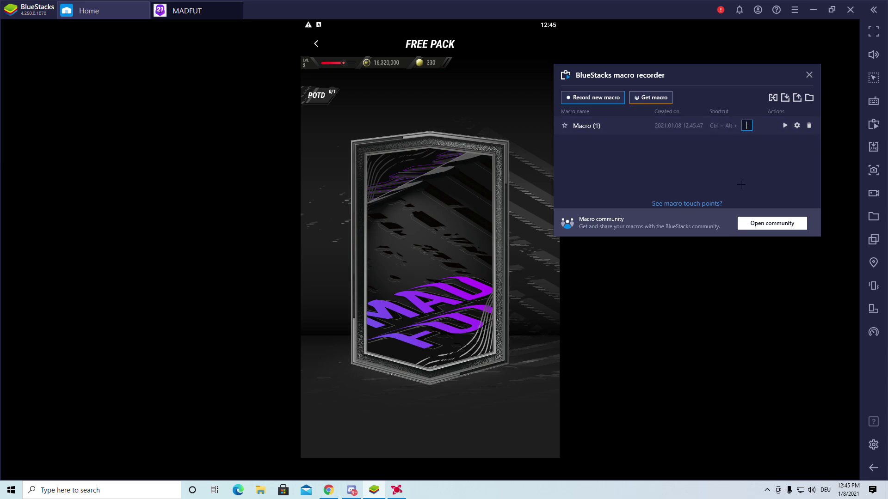
# Step: Set Macro (1)'s shortcut to O and repeat count to 5, keeping 1x speed, and save
pyautogui.press('o')
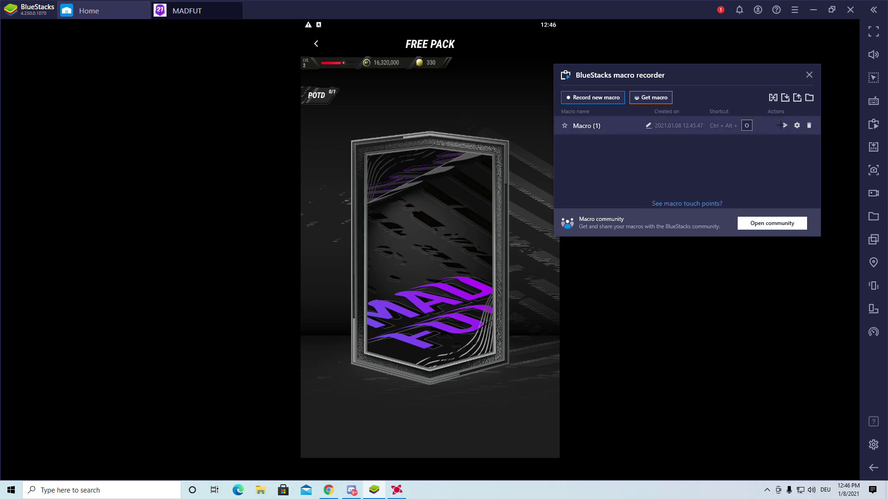
pyautogui.click(796, 126)
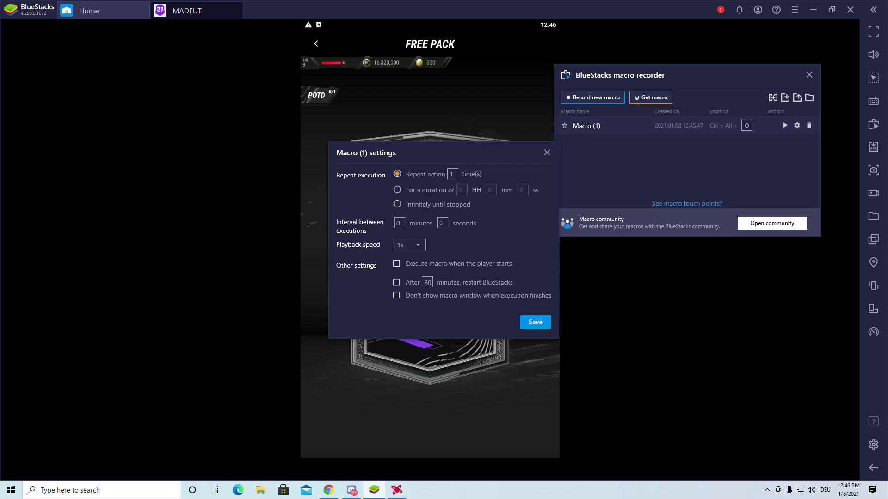
pyautogui.doubleClick(452, 174)
pyautogui.press('BackSpace')
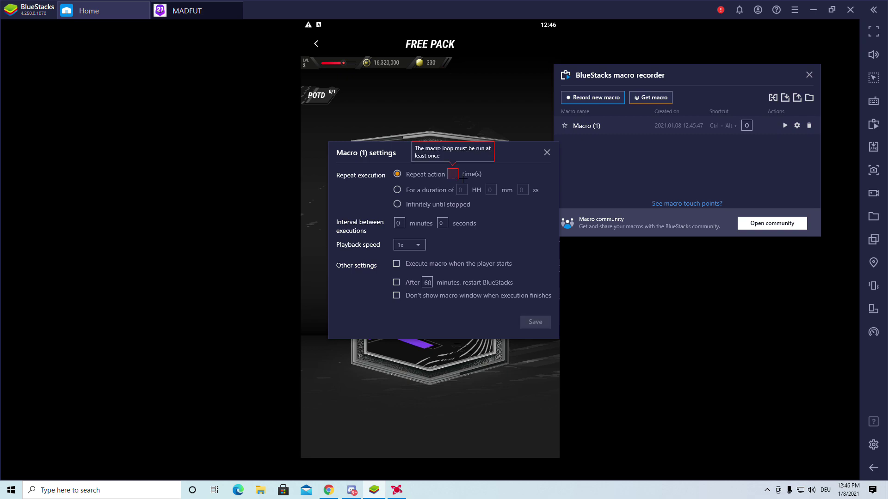
pyautogui.write('5')
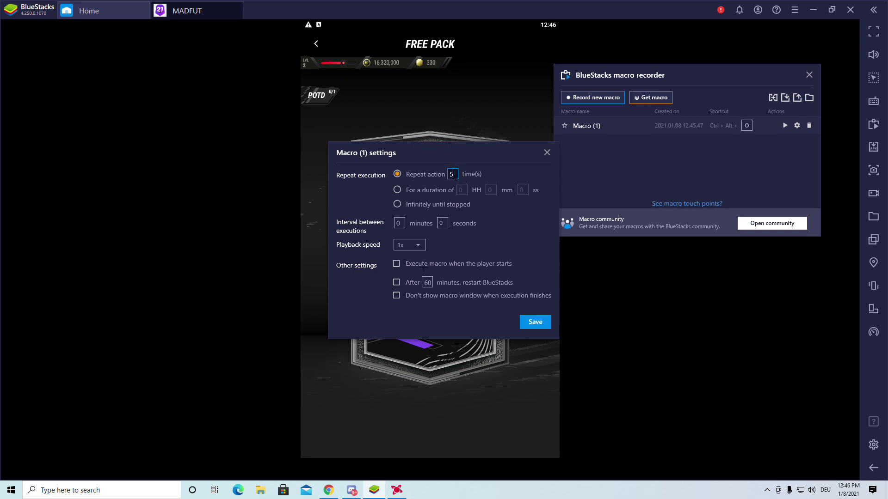
pyautogui.click(417, 246)
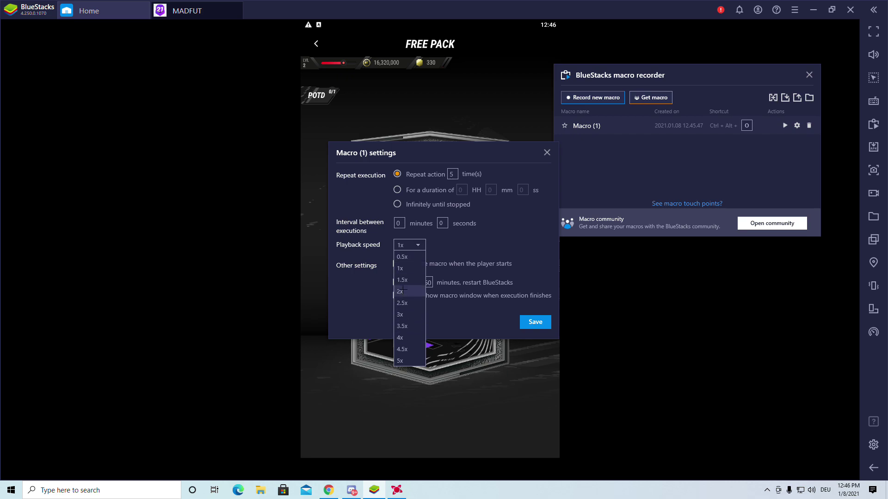
pyautogui.click(419, 271)
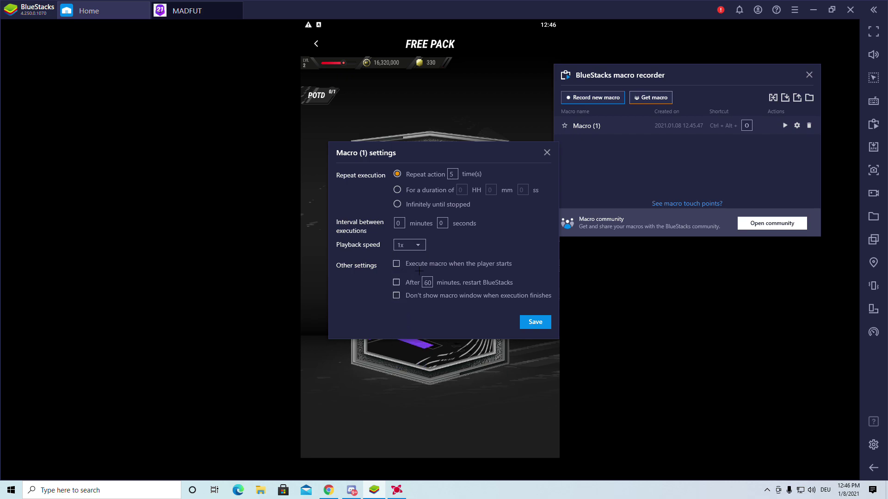
pyautogui.click(535, 322)
# Step: Close Macro (1) settings, move the recorder aside, and open a free pack revealing all cards
pyautogui.click(547, 152)
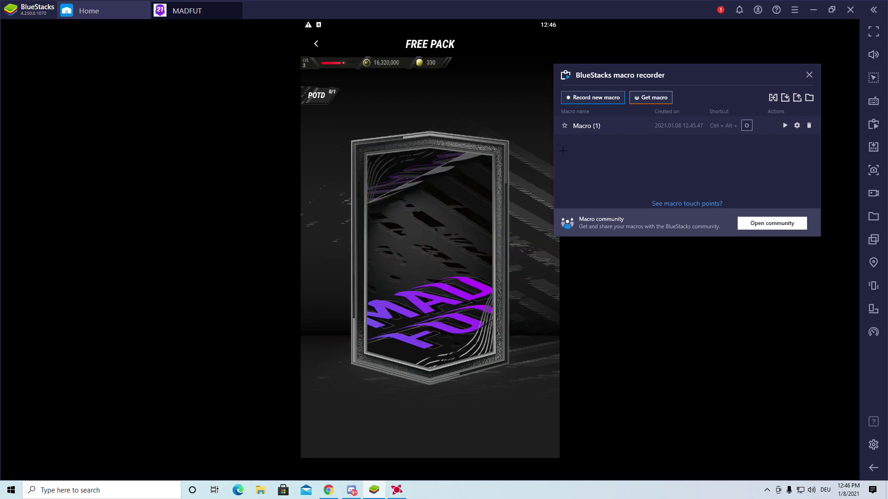
pyautogui.moveTo(740, 72); pyautogui.dragTo(773, 36)
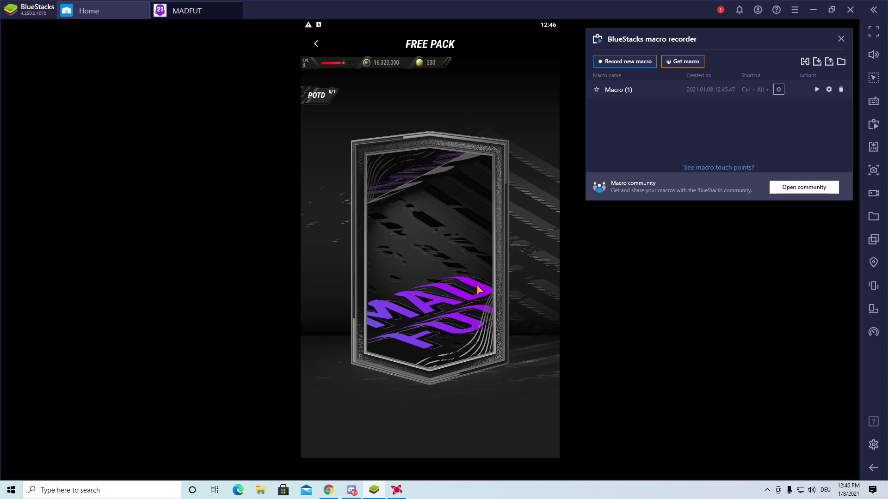
pyautogui.click(456, 240)
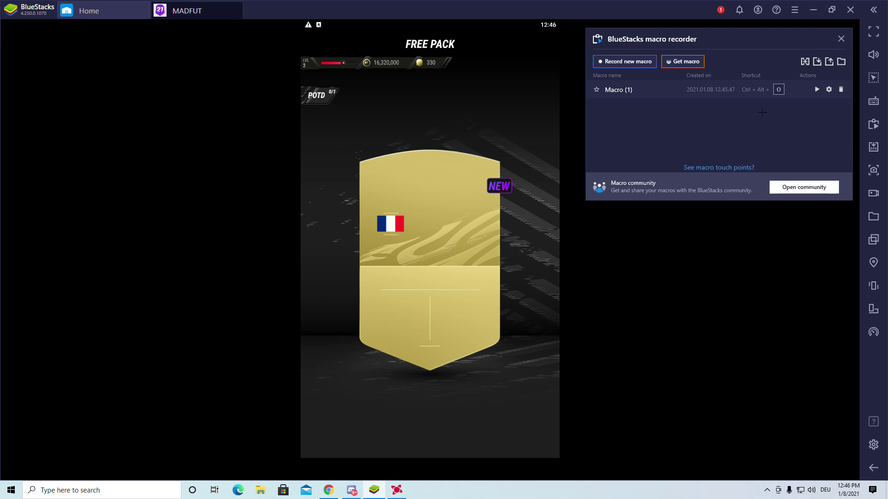
pyautogui.moveTo(846, 40); pyautogui.dragTo(870, 30)
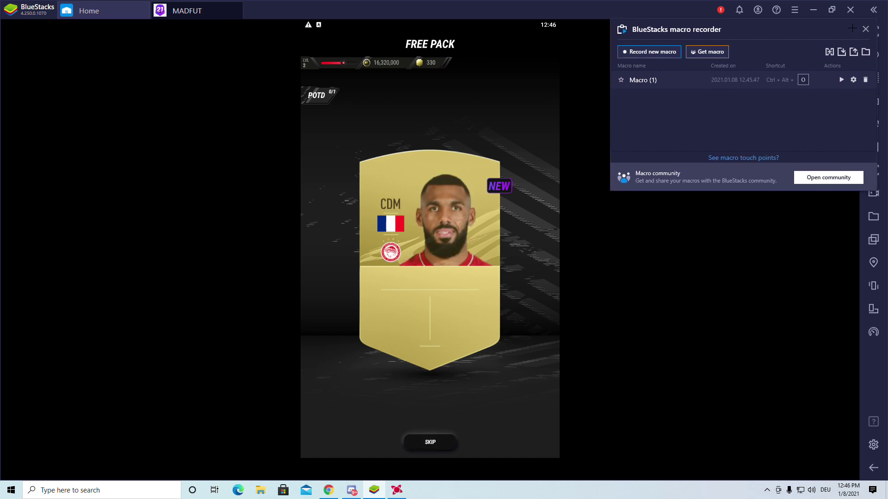
pyautogui.click(430, 444)
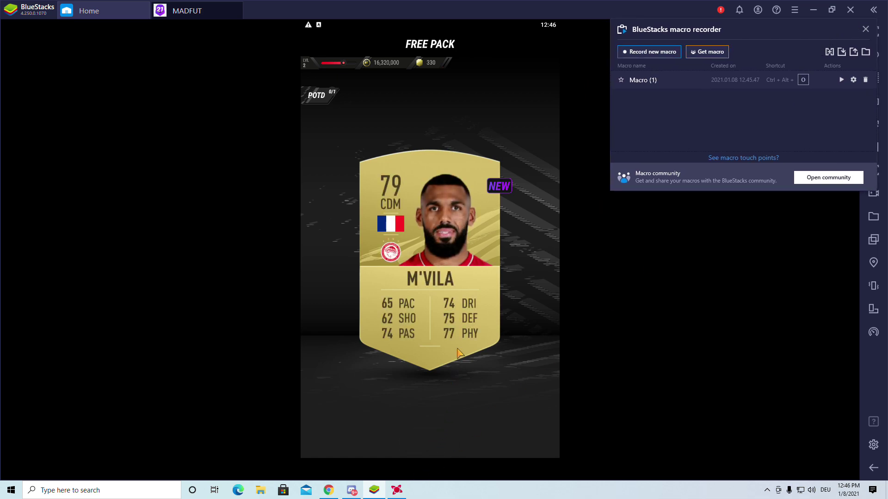
pyautogui.click(441, 281)
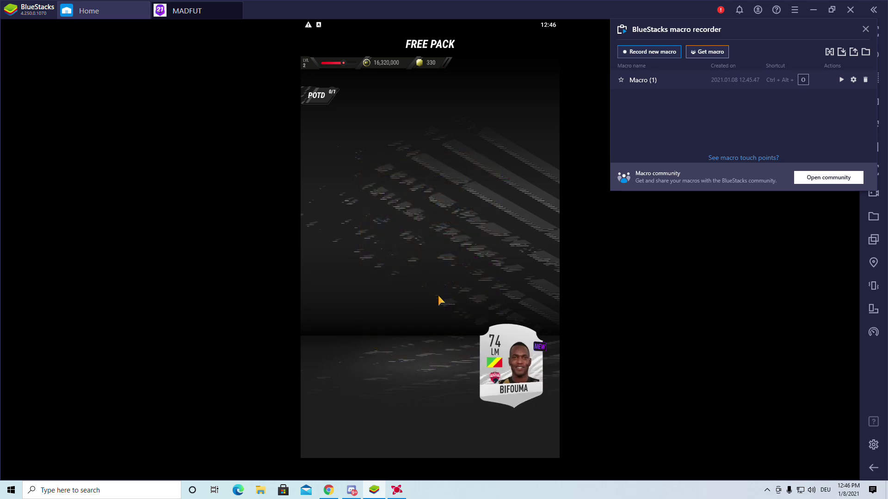
# Step: Advance to the next pack and play Macro (1) back with Ctrl+Alt+O
pyautogui.click(531, 444)
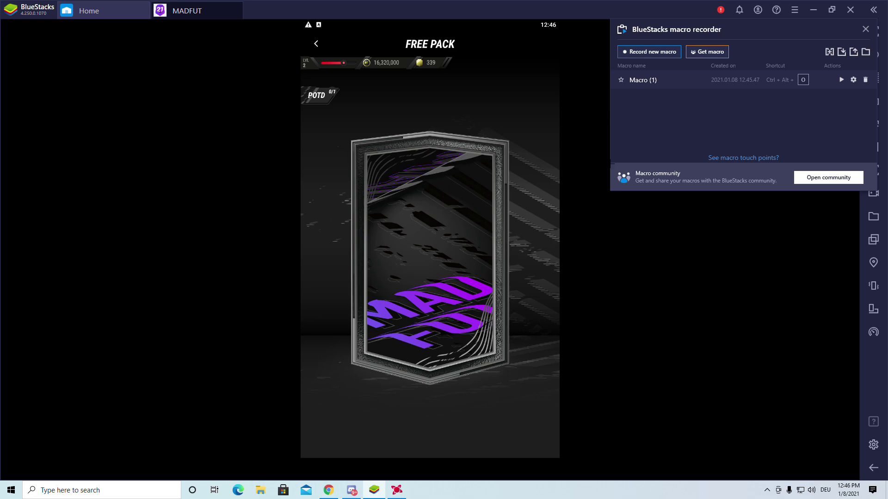
pyautogui.hotkey('ctrl', 'alt', 'o')
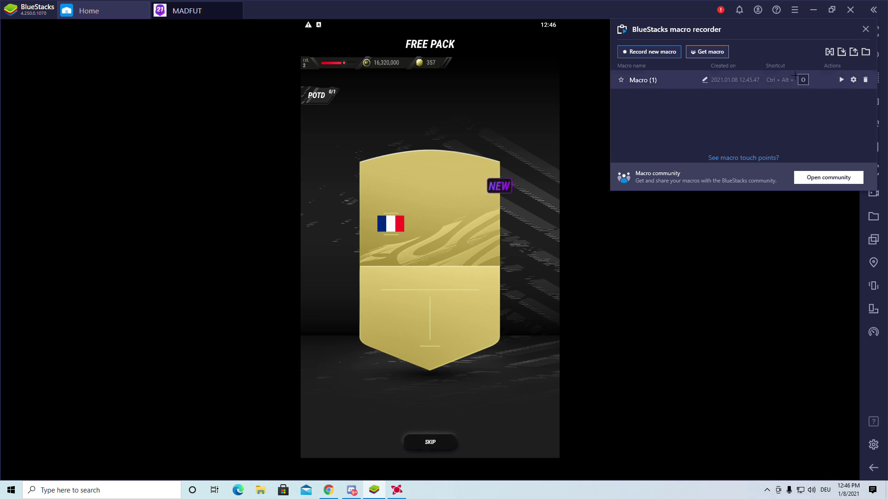
pyautogui.click(414, 445)
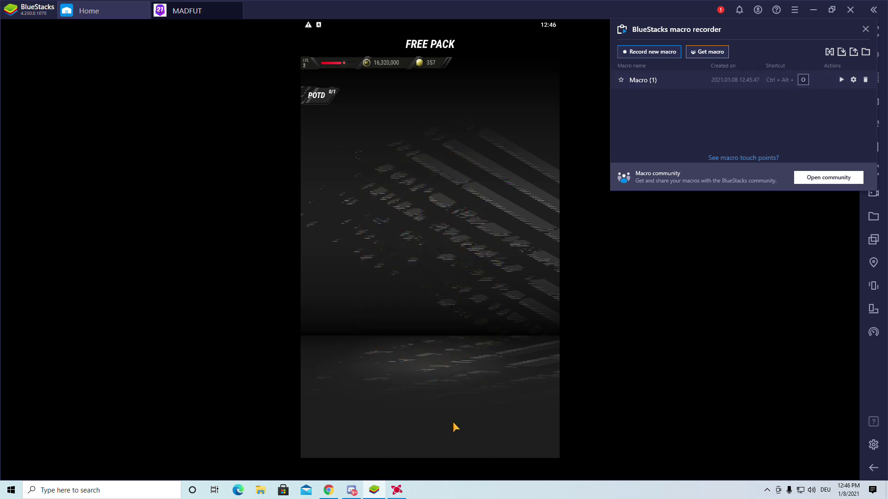
# Step: Set Macro (1) to repeat 100 times at 5x playback speed and save
pyautogui.click(536, 432)
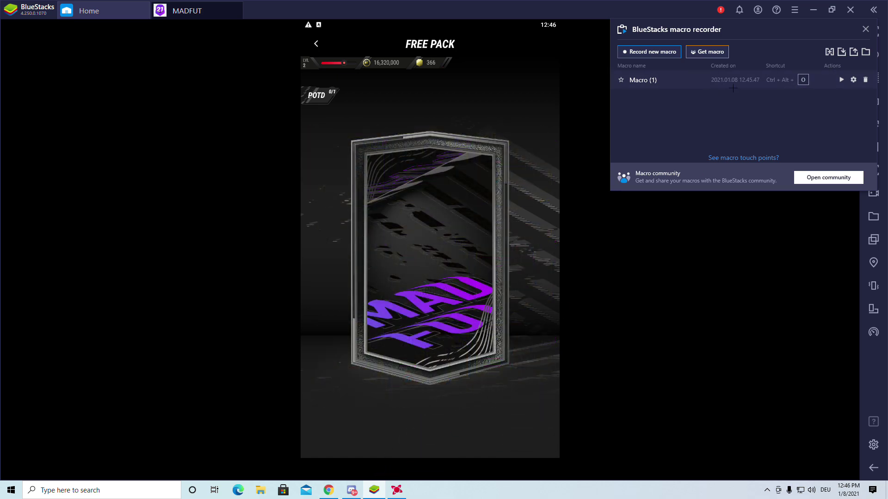
pyautogui.moveTo(736, 80)
pyautogui.click(853, 79)
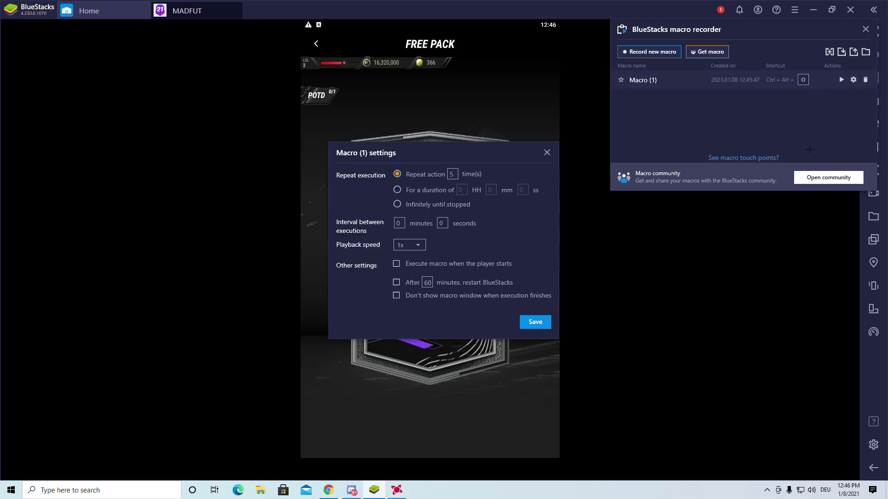
pyautogui.click(452, 174)
pyautogui.press('BackSpace')
pyautogui.write('10')
pyautogui.press('BackSpace')
pyautogui.press('BackSpace')
pyautogui.press('BackSpace')
pyautogui.write('100')
pyautogui.click(409, 245)
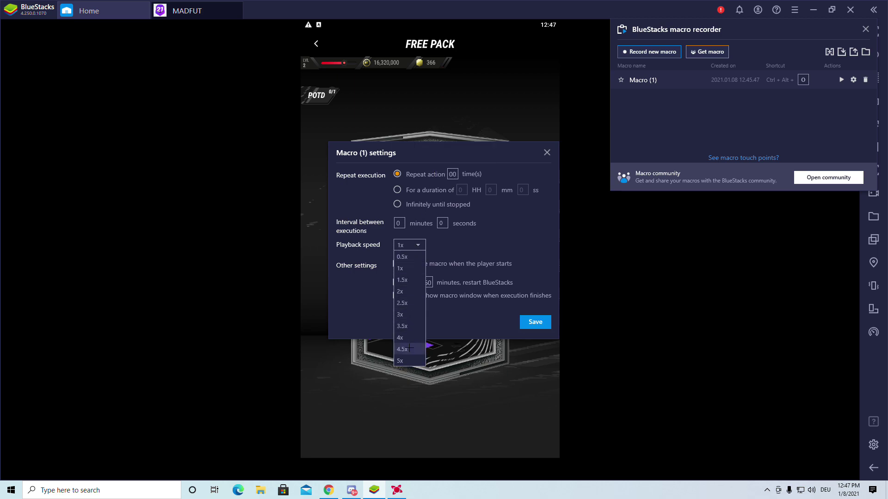
pyautogui.click(409, 349)
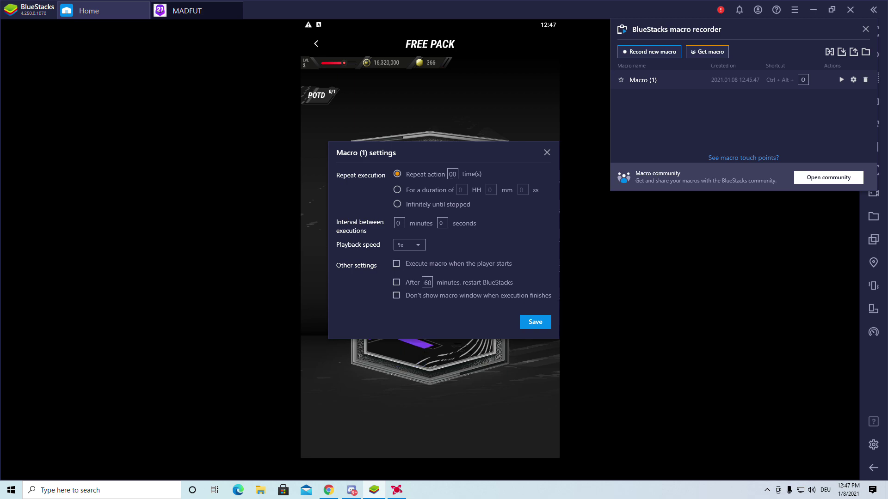
pyautogui.click(539, 322)
pyautogui.click(547, 153)
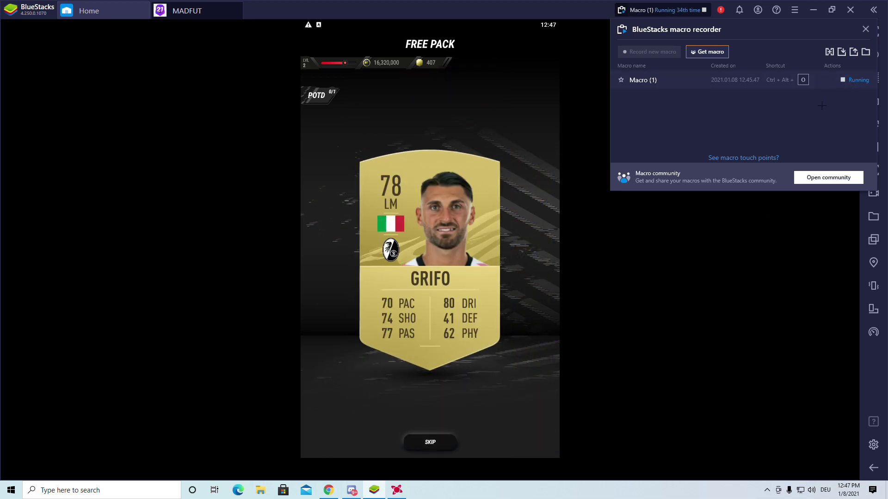
# Step: Stop the running Macro (1) from the recorder's Running icon
pyautogui.click(847, 80)
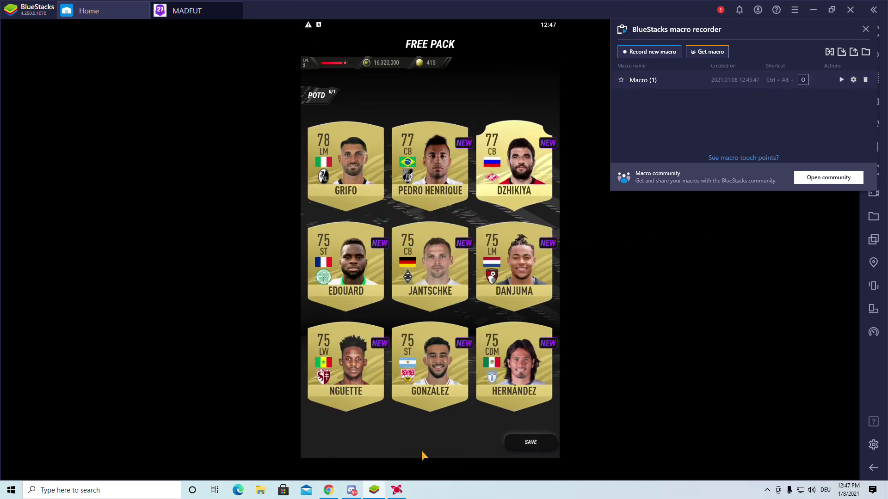
# Step: Reveal the free pack cards, then go to Trading and check your wishlist
pyautogui.click(550, 444)
pyautogui.click(318, 44)
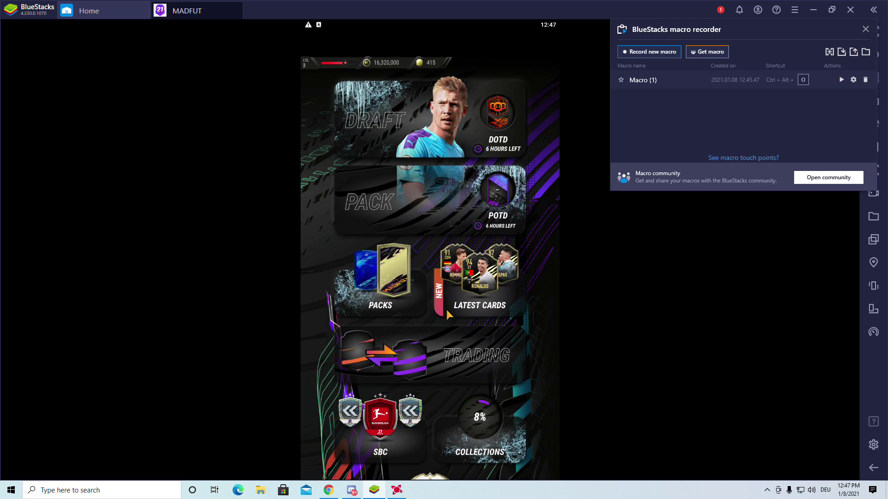
pyautogui.click(428, 357)
pyautogui.click(512, 247)
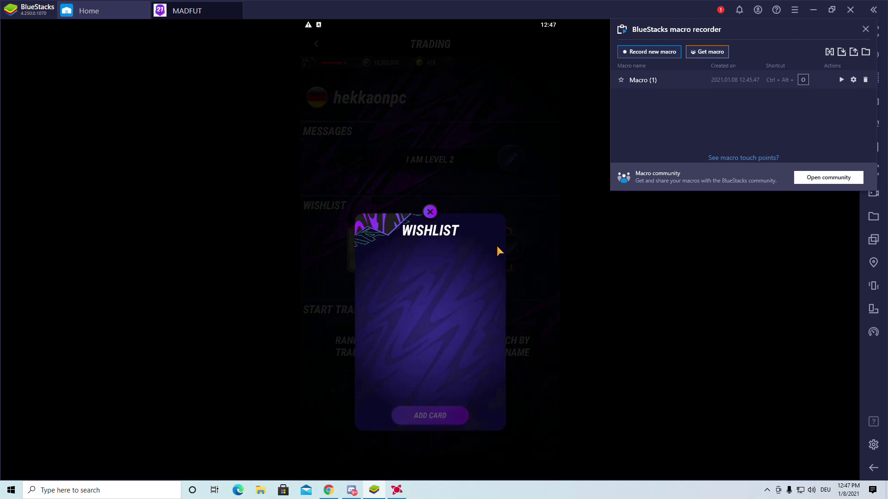
pyautogui.scroll(-3, 467, 257)
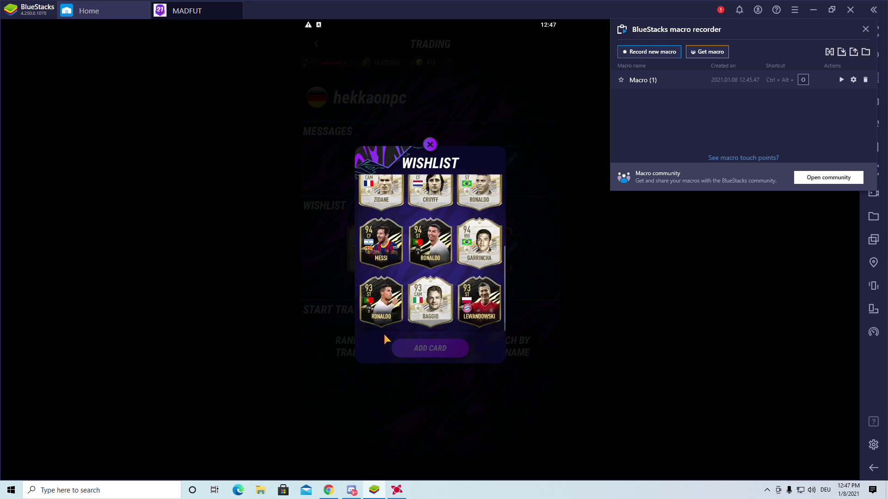
pyautogui.click(431, 140)
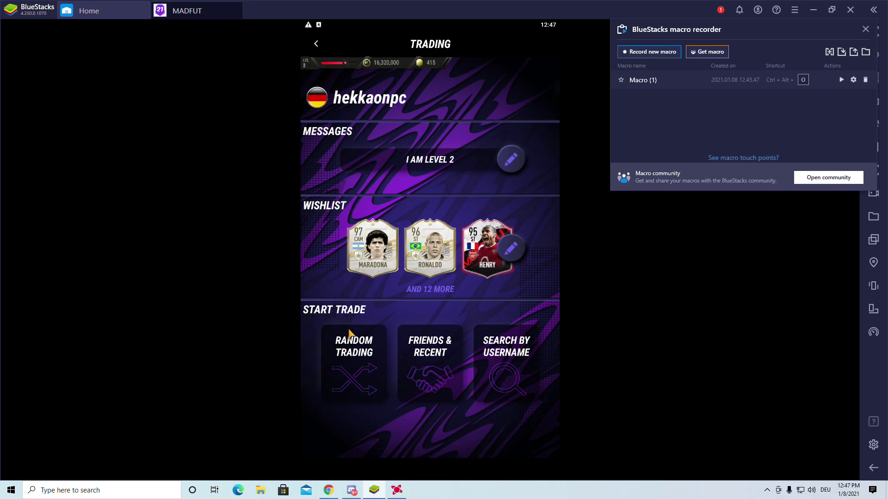
# Step: Start a random trade, review the trader's wishlist, offer Hazard, and accept the trade
pyautogui.click(353, 336)
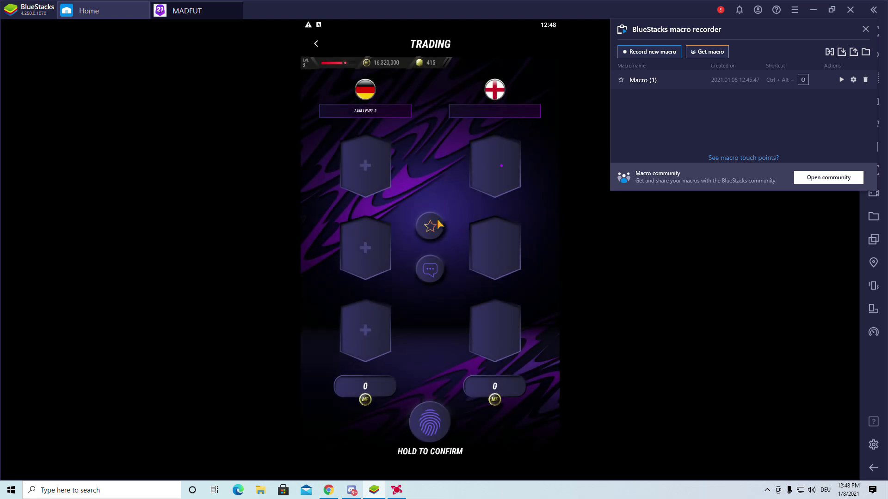
pyautogui.click(438, 219)
pyautogui.click(531, 259)
pyautogui.click(365, 142)
pyautogui.click(340, 166)
pyautogui.click(431, 417)
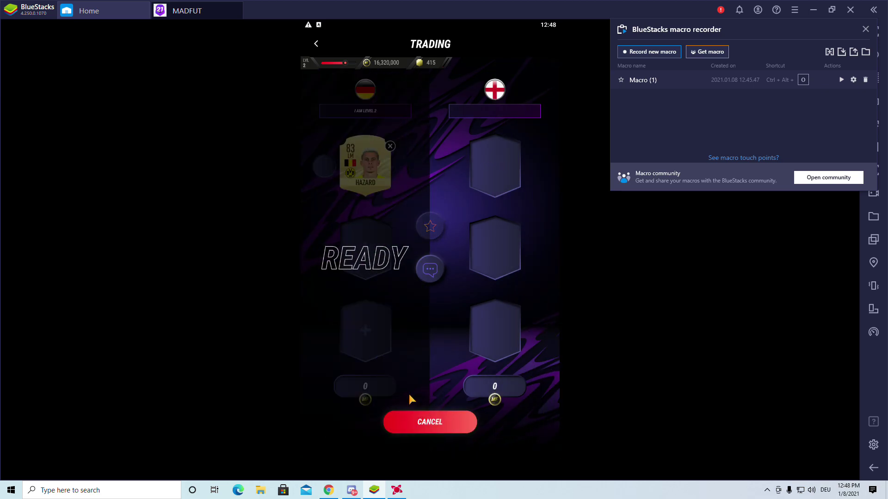
pyautogui.click(401, 466)
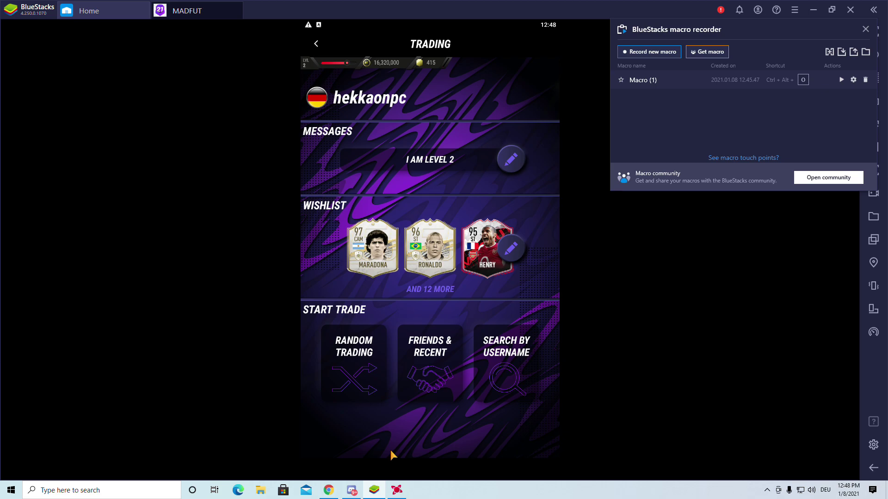
pyautogui.click(396, 491)
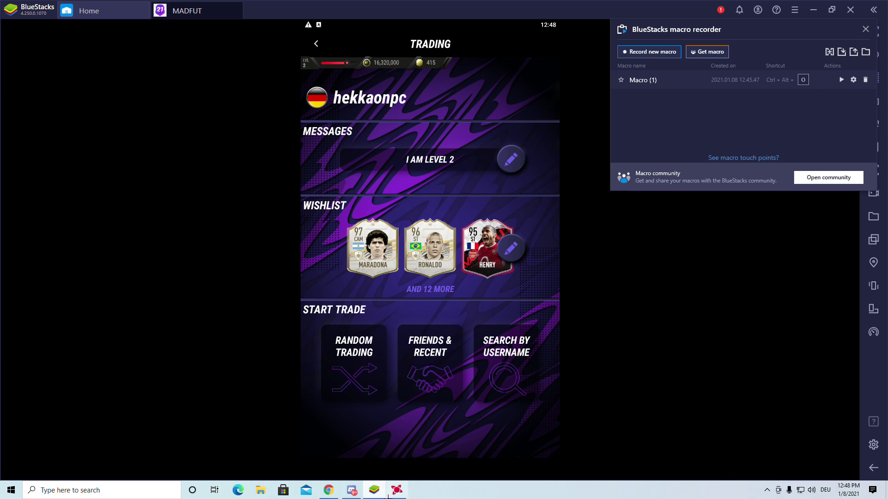